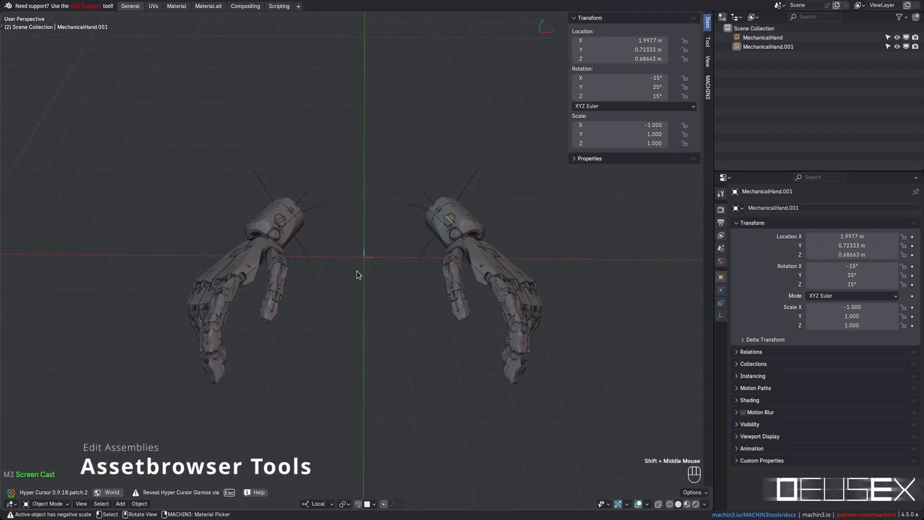
Open the mirrored MechanicalHand.001 assembly for editing and deselect all of its parts
middle_drag(268, 268, 360, 293)
click(346, 311)
key(Tab)
click(367, 361)
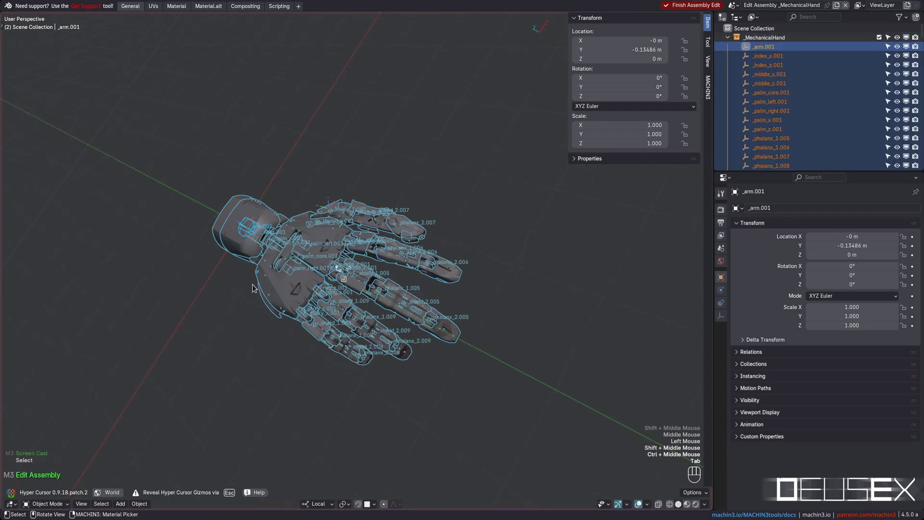
key(a)
middle_drag(366, 361, 298, 269)
Finish the assembly edit and select the mirrored hand in the main scene
key(Tab)
click(389, 221)
shift+middle_drag(510, 248, 409, 289)
middle_drag(409, 288, 359, 272)
click(381, 265)
middle_drag(359, 272, 425, 257)
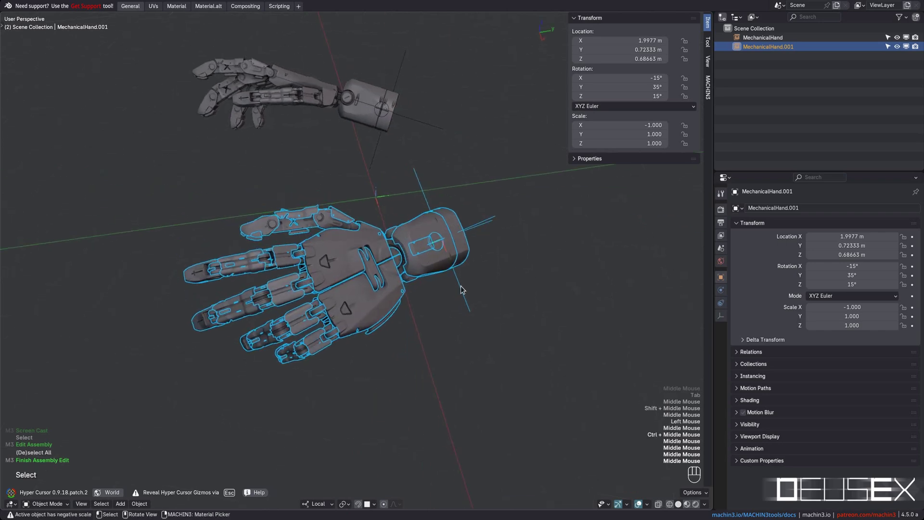
Edit the selected mirrored hand assembly again and finish the edit without altering its parts
middle_drag(439, 292, 486, 281)
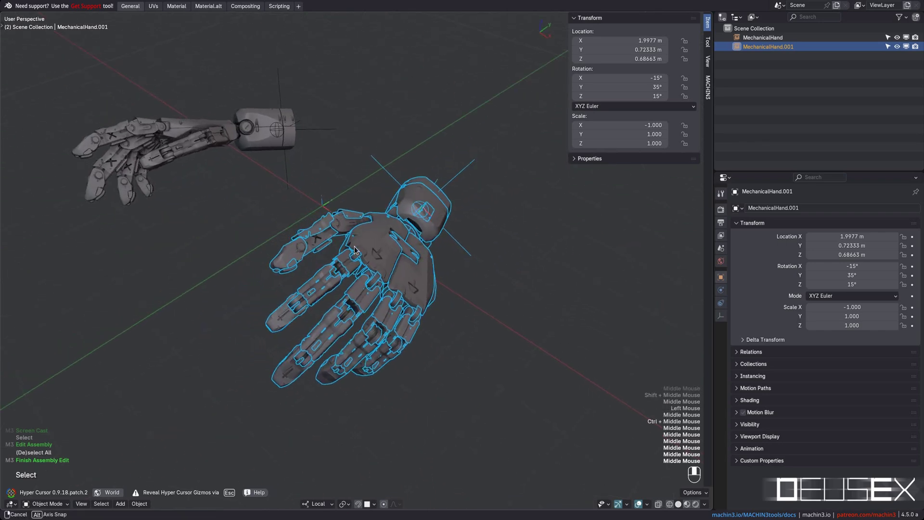
middle_drag(380, 255, 435, 260)
shift+middle_drag(435, 260, 355, 268)
key(Tab)
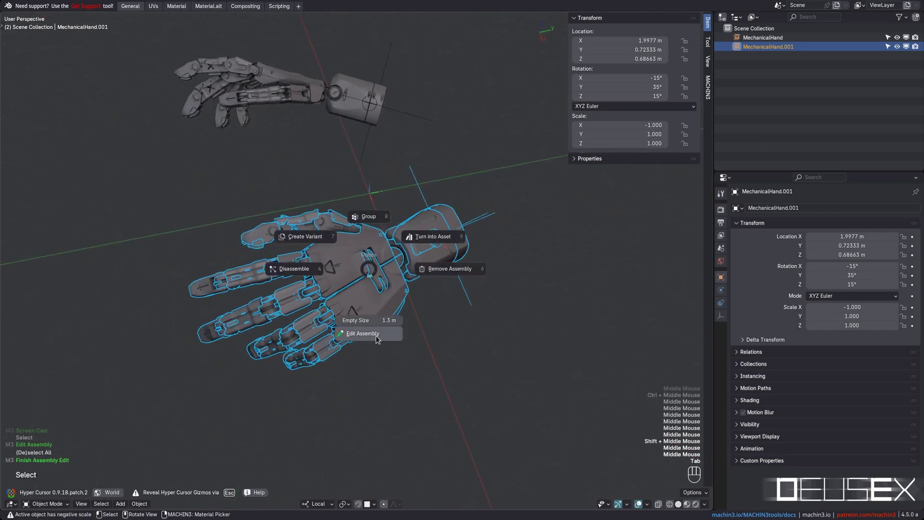
key(Tab)
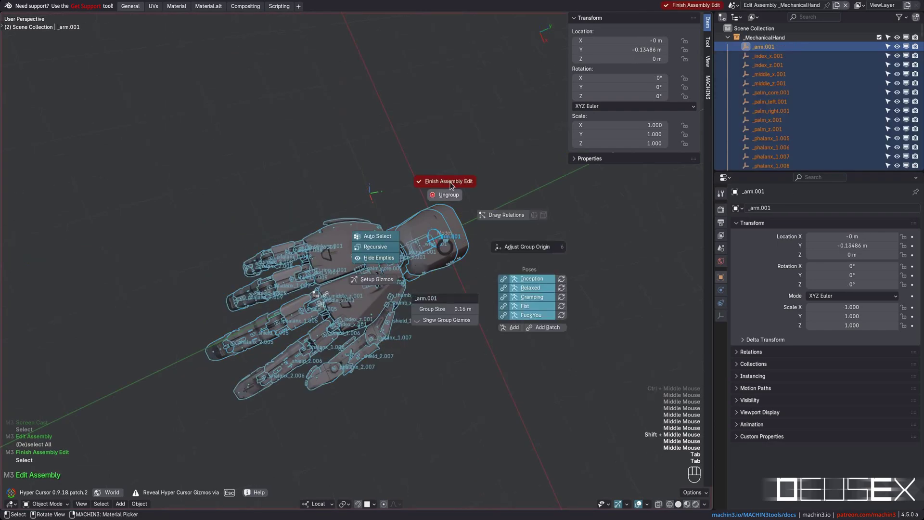
click(451, 184)
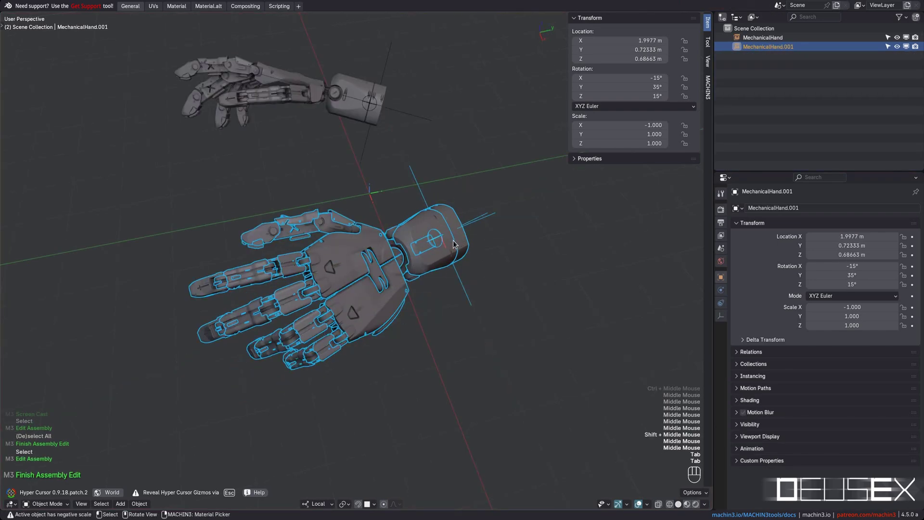
middle_drag(454, 244, 437, 284)
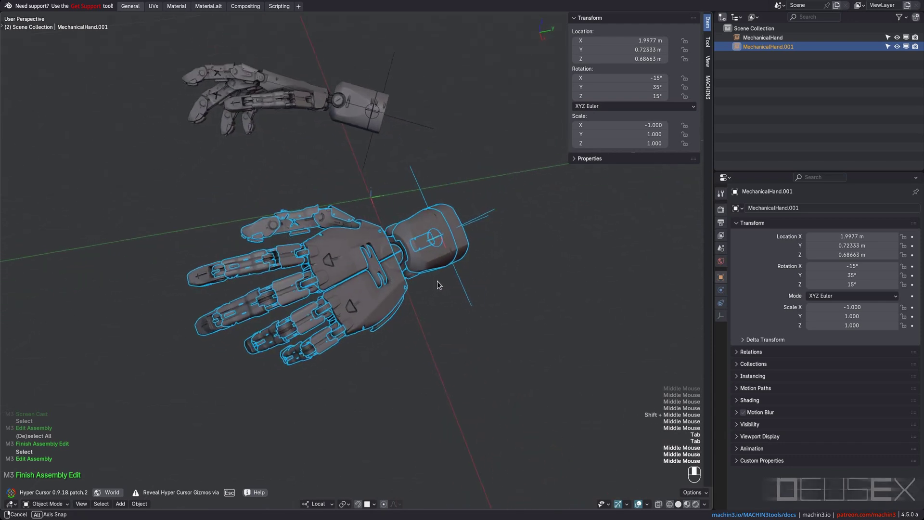
Group the mirrored hand assembly, ungroup it again and reselect it
key(Tab)
key(Tab)
key(Tab)
click(434, 255)
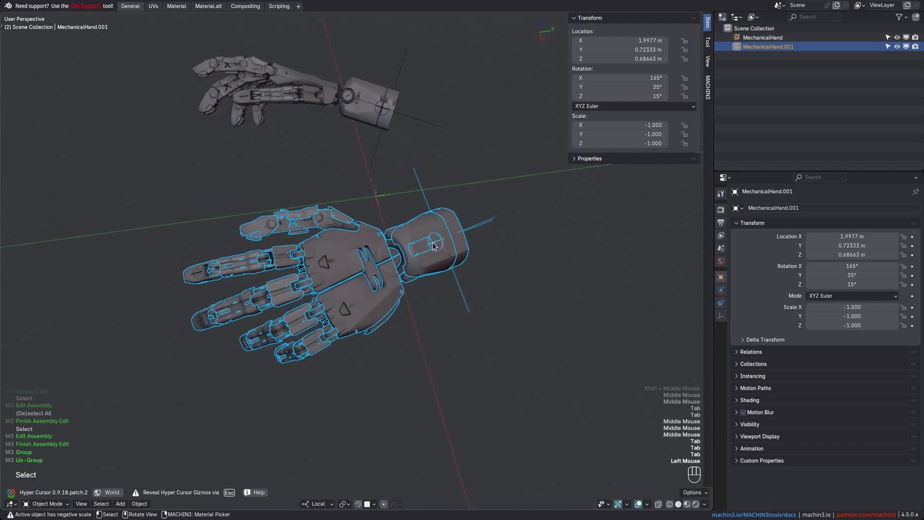
Edit the reselected MechanicalHand.001 assembly, deselect all its parts, and finish the assembly edit
key(Tab)
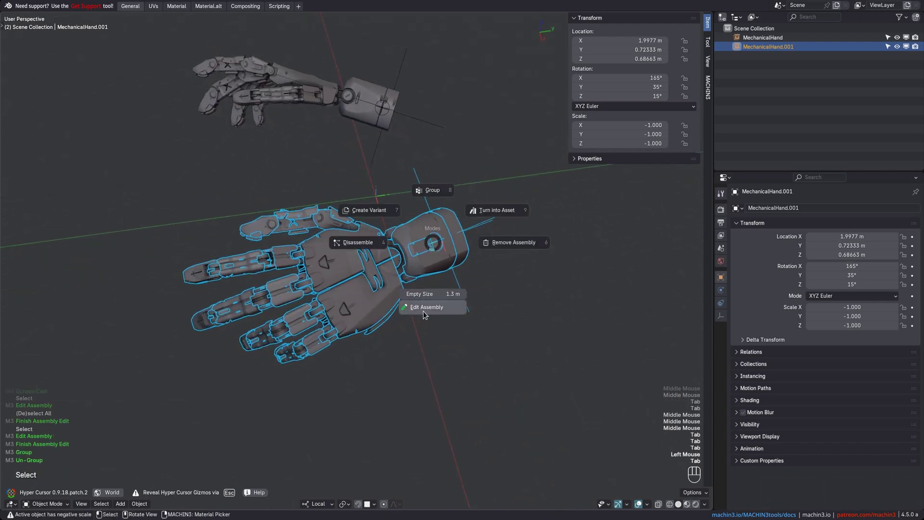
click(424, 310)
middle_drag(403, 304, 379, 347)
key(a)
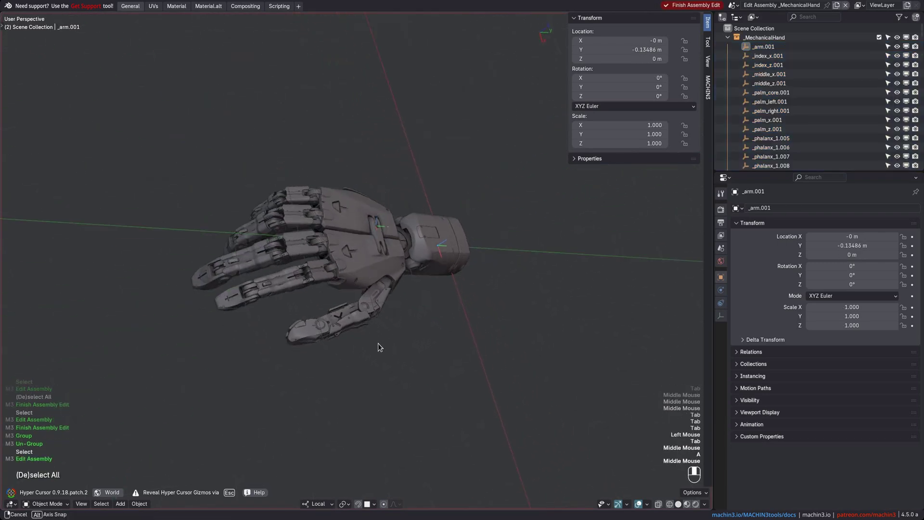
key(Tab)
click(422, 217)
Enter Edit Assembly once more for the mirrored hand and return to the main scene by finishing the edit
middle_drag(438, 297, 335, 296)
scroll(359, 294, down, 1)
key(Tab)
click(367, 358)
key(Tab)
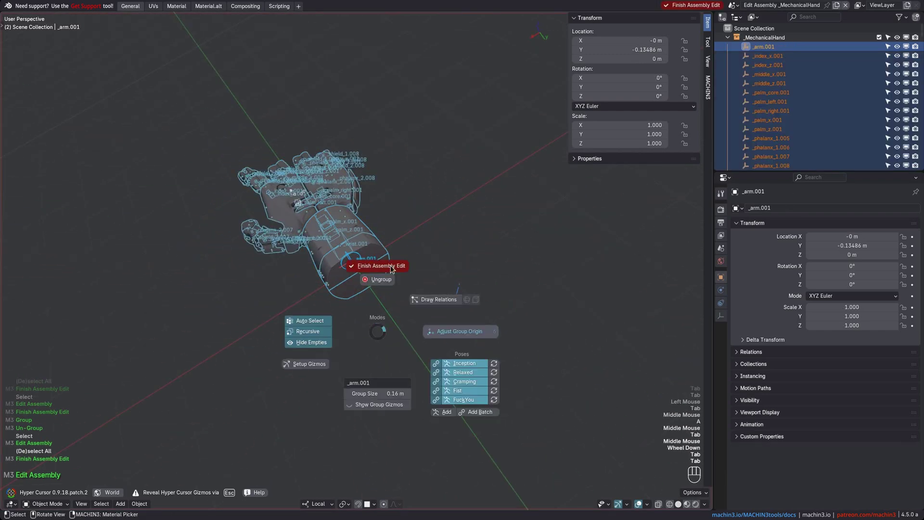
click(378, 268)
middle_drag(378, 240, 423, 303)
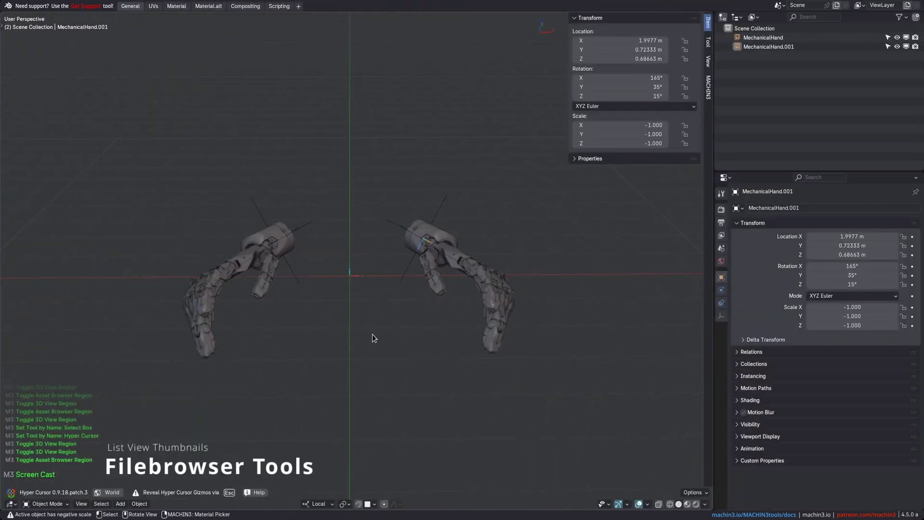
Open the asset browser below the viewport and adjust the size of the material thumbnails
key(t)
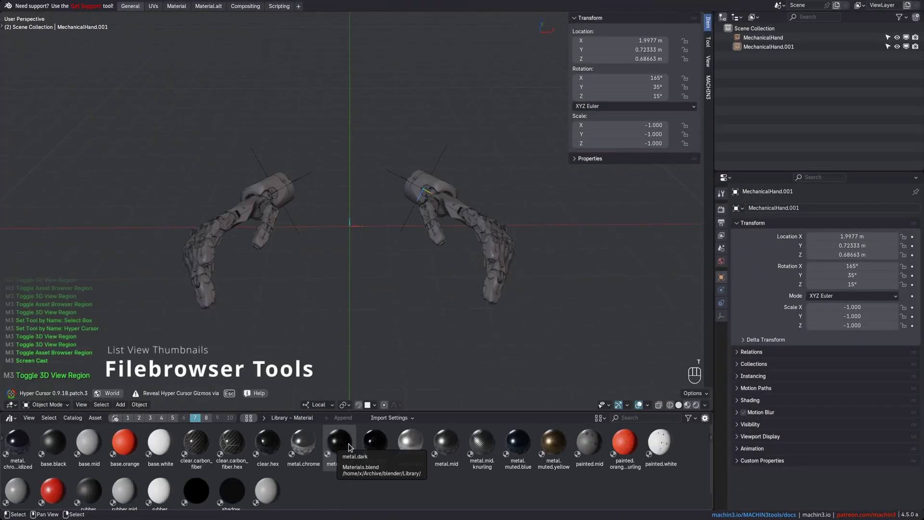
key(3)
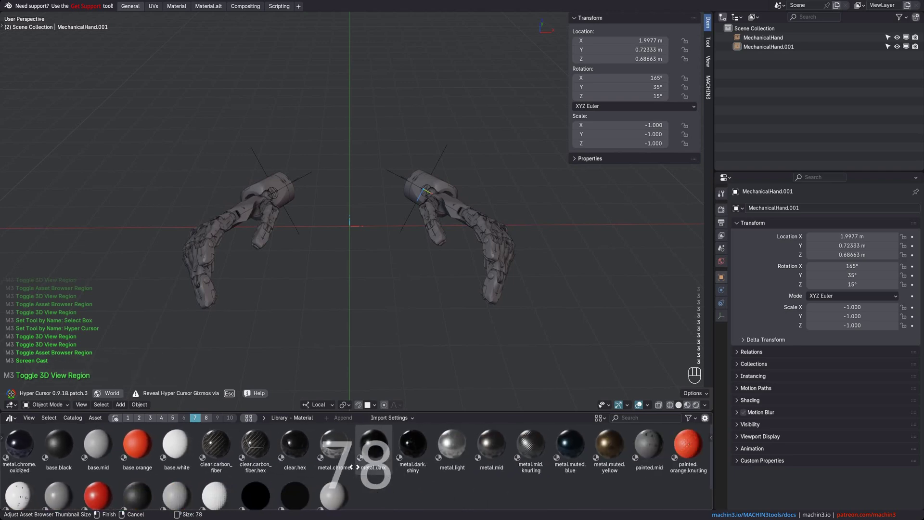
click(343, 466)
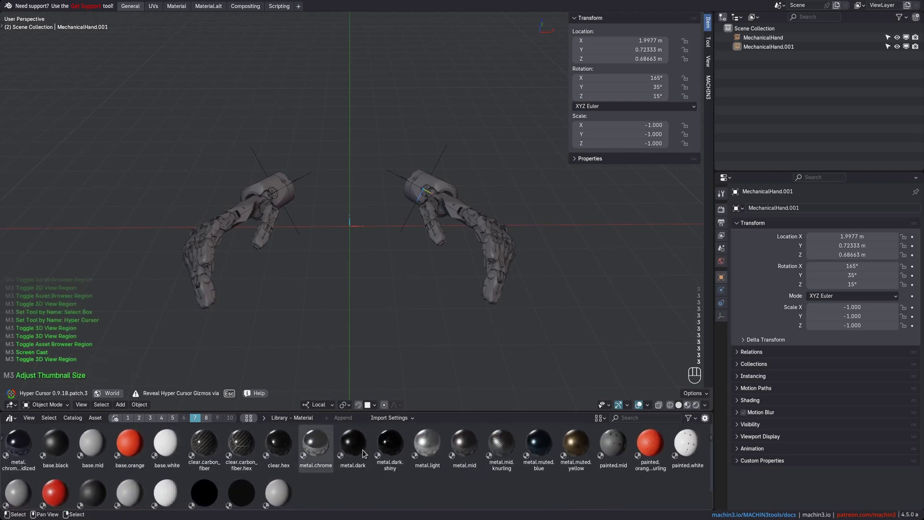
Switch the asset browser to list view and enlarge the thumbnails in the list
key(2)
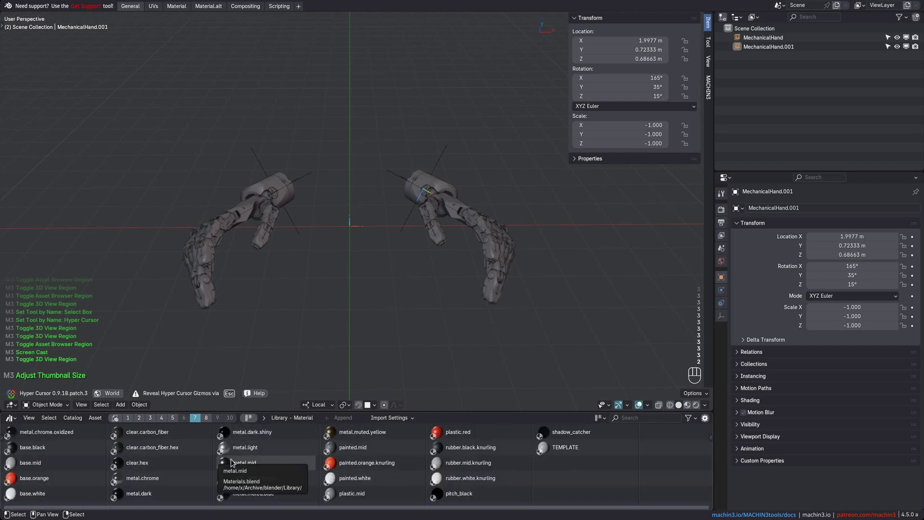
key(3)
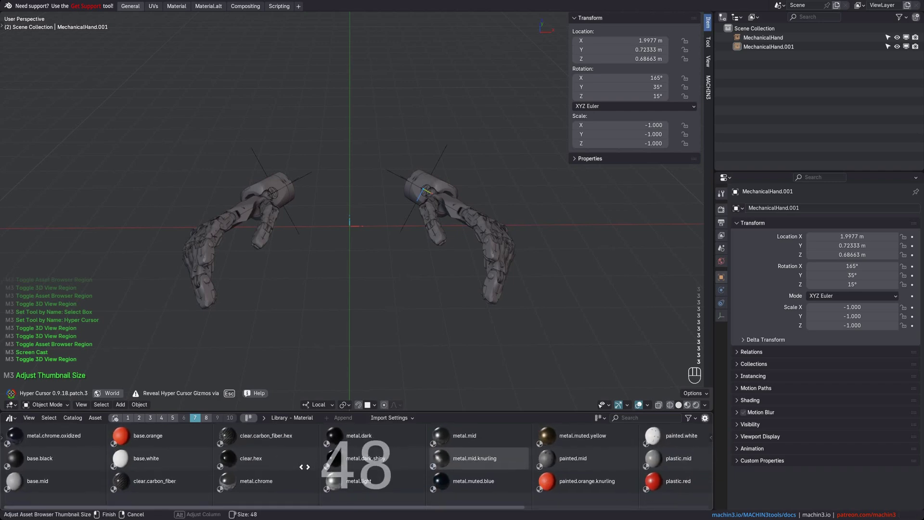
click(332, 466)
Narrow the list view's columns and enlarge the material thumbnails further
key(3)
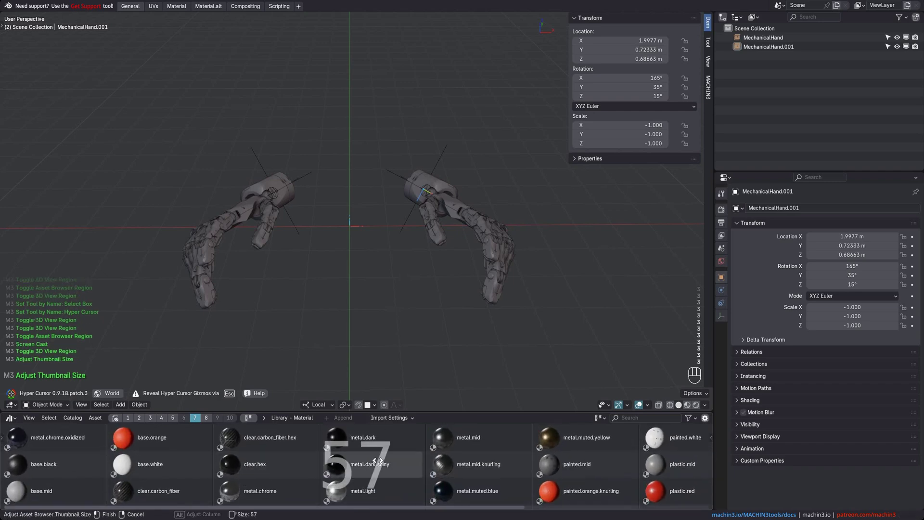
key(alt)
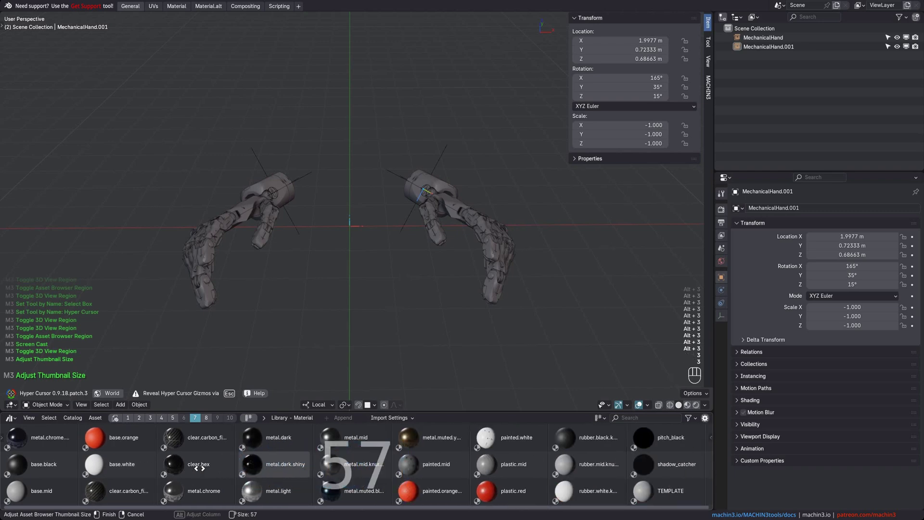
click(268, 471)
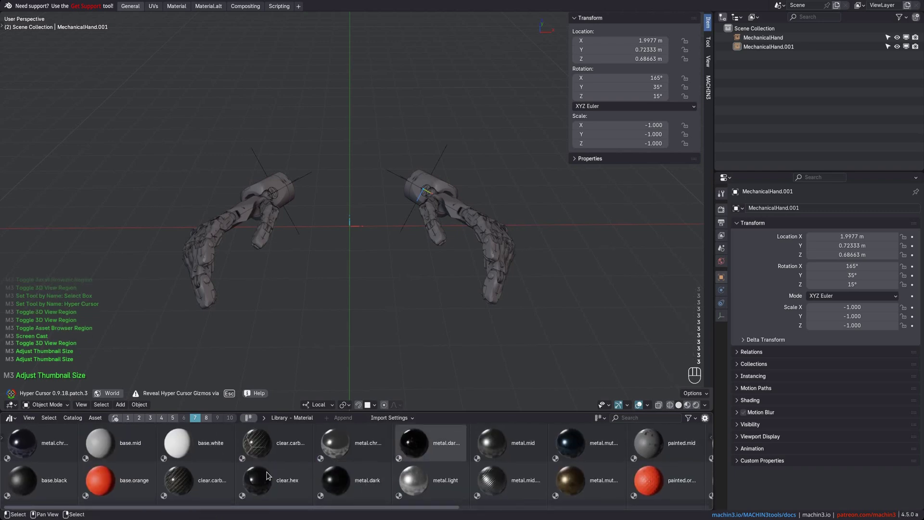
Toggle the asset browser between thumbnail and list display, return to the list, and open the display settings
key(2)
key(2)
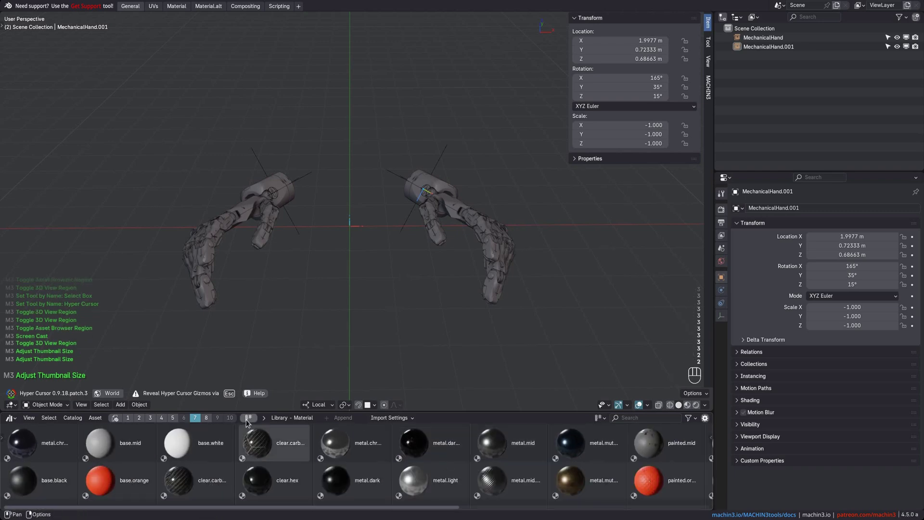
click(246, 420)
click(247, 420)
click(246, 420)
click(246, 420)
click(600, 418)
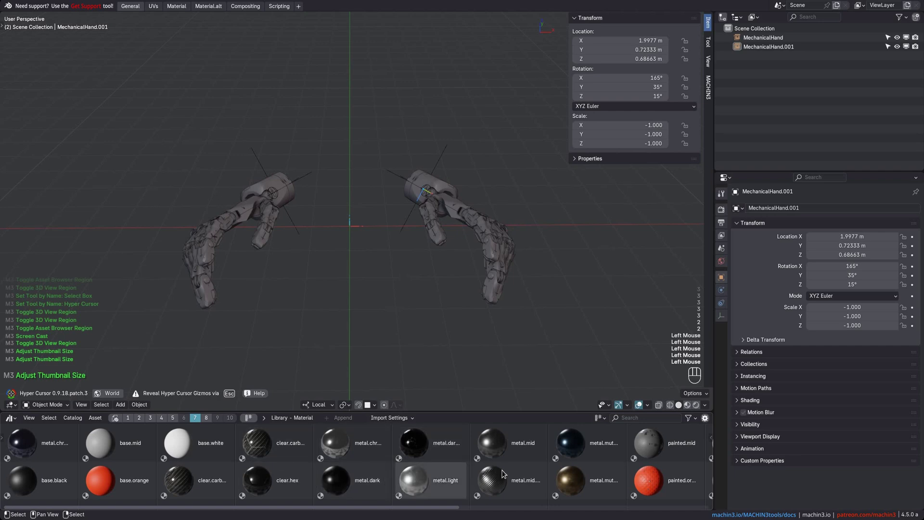
Widen the asset browser's list columns, closing and reopening the browser before and after the change
key(t)
key(t)
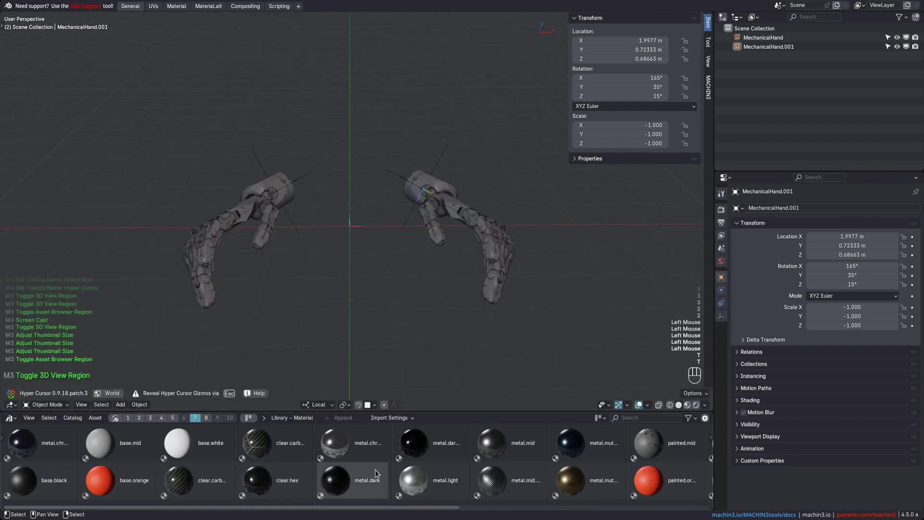
key(alt+3)
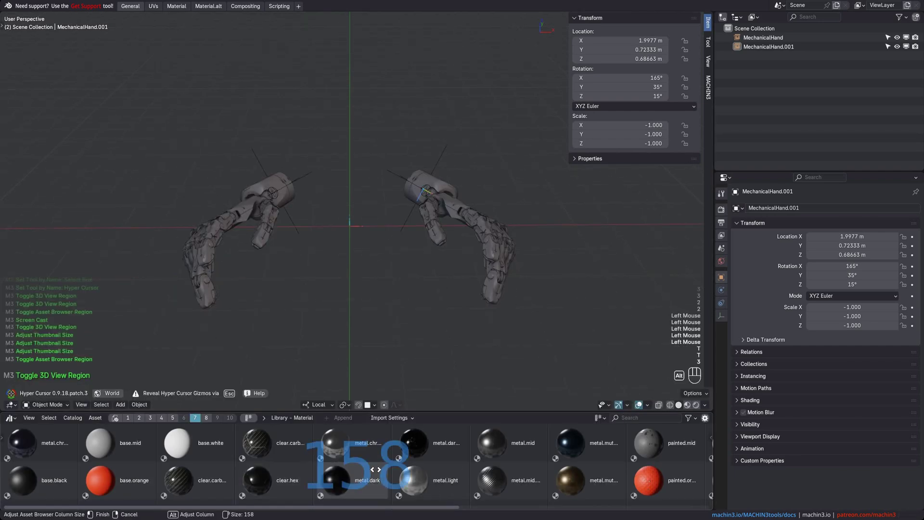
key(t)
key(t)
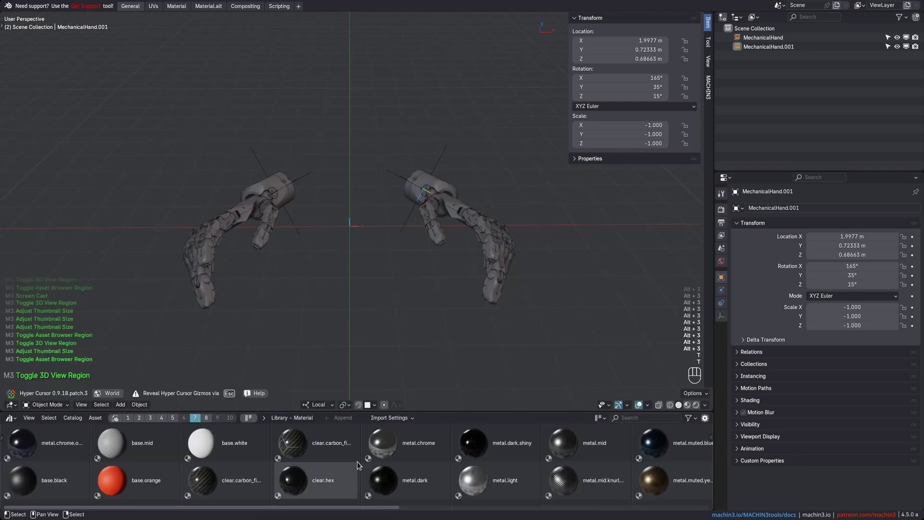
Shrink the thumbnails in the material list, and close and reopen the asset browser
key(alt+3)
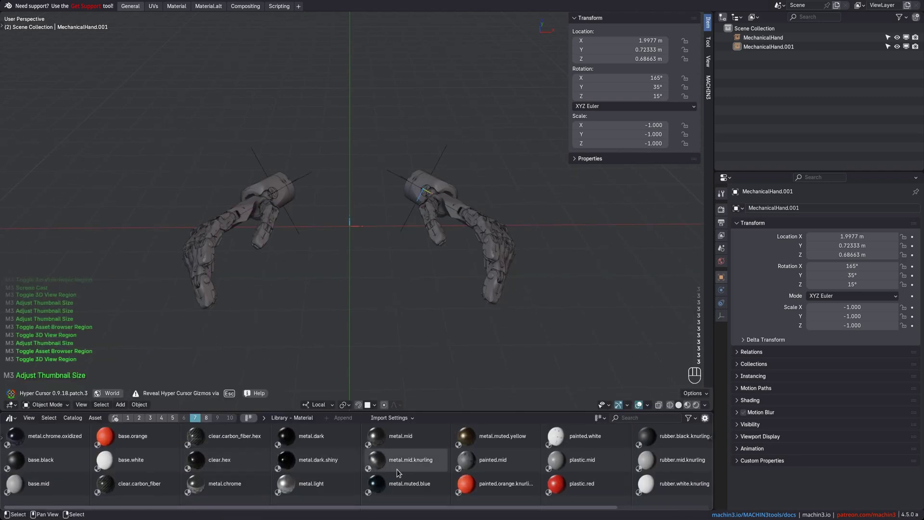
key(t)
key(t)
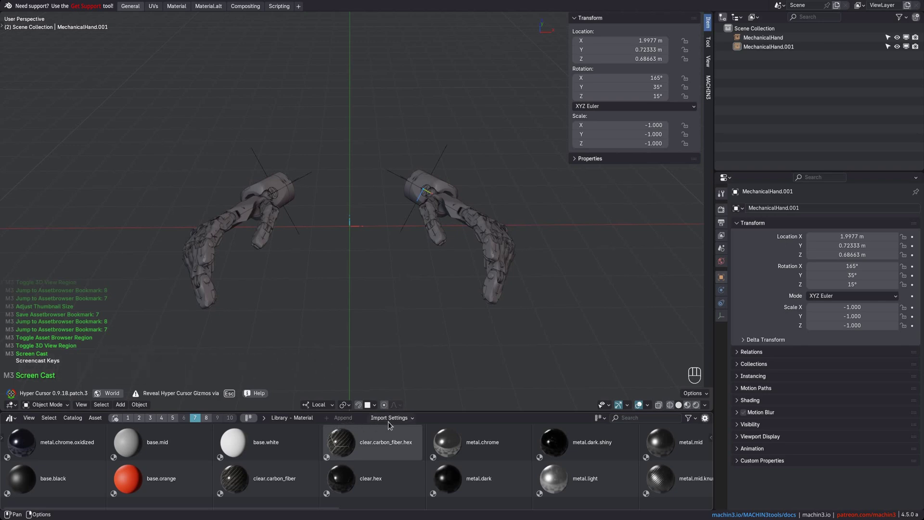
Inspect the asset browser's import settings and cycle the asset import method from Append through Link
click(405, 421)
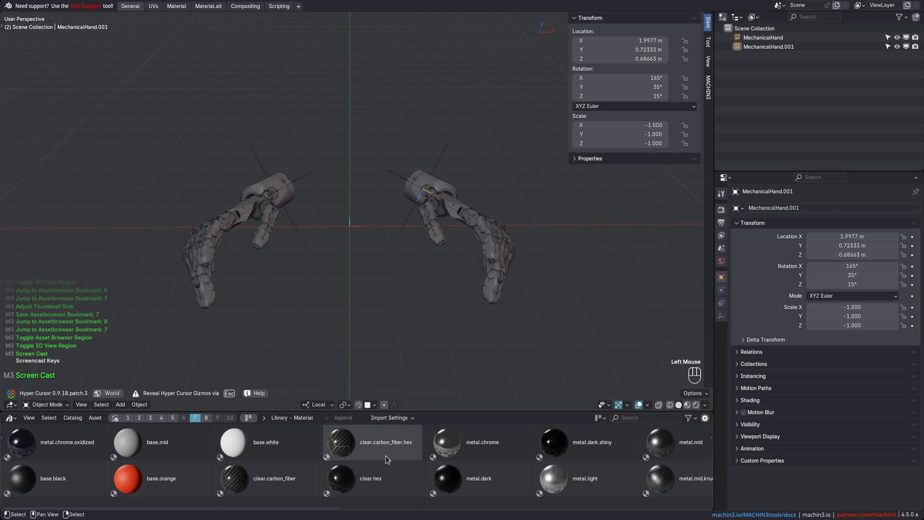
key(4)
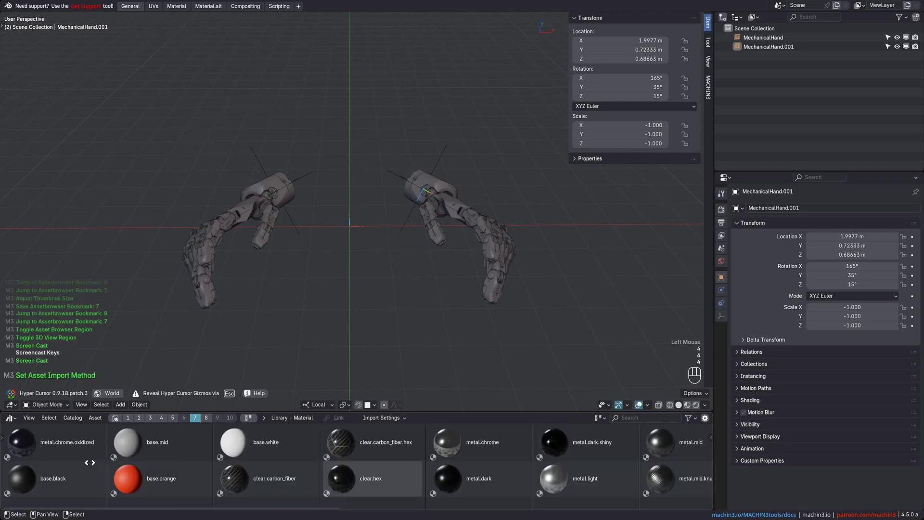
key(4)
click(404, 421)
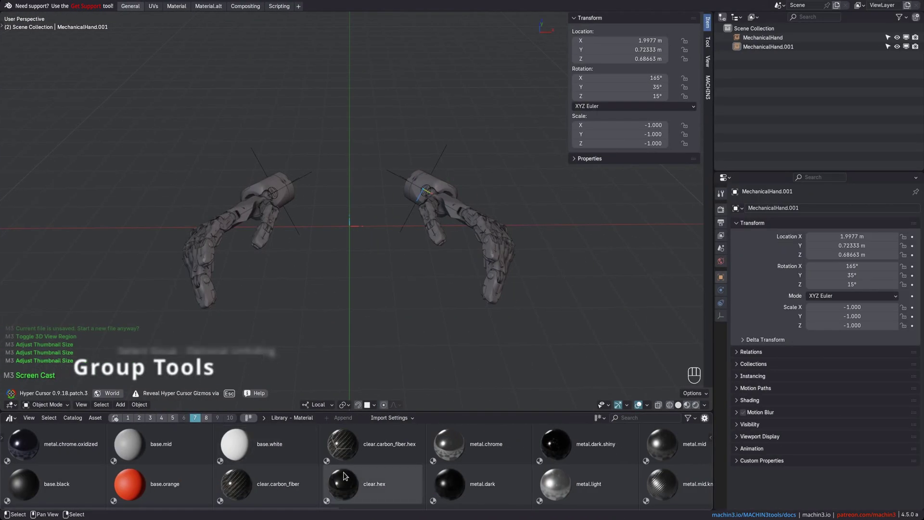
Close the asset browser and open the mechanical hand assembly for editing
key(t)
middle_drag(308, 333, 361, 323)
scroll(361, 323, up, 1)
ctrl+middle_drag(361, 322, 361, 296)
click(361, 296)
shift+middle_drag(361, 296, 359, 288)
key(Tab)
Isolate the upper wrist cover, Cylinder.155, in local view and switch to the Select Box tool
ctrl+middle_drag(355, 333, 369, 310)
key(Page_Down)
shift+middle_drag(368, 311, 337, 284)
shift+middle_drag(337, 284, 403, 249)
key(a)
click(404, 245)
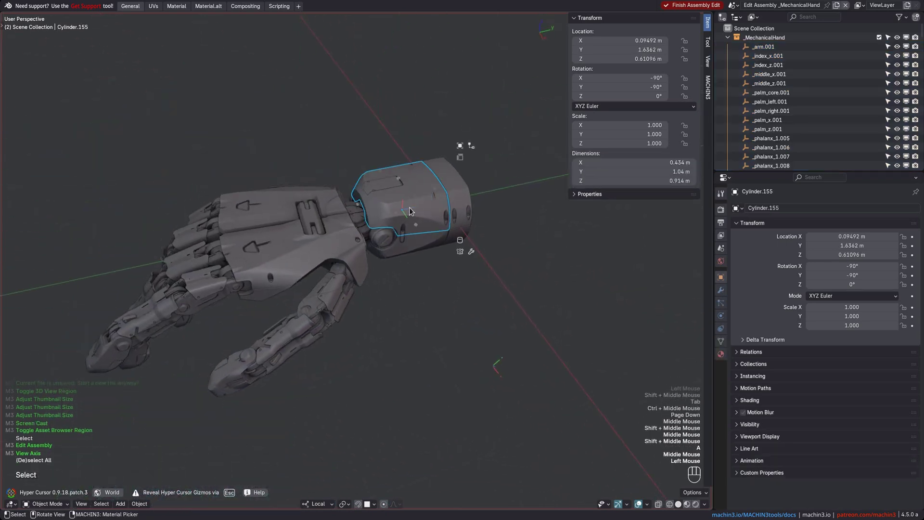
scroll(412, 227, up, 2)
key(ctrl+f)
key(q)
Select the isolated wrist cover's entire group hierarchy with Select Group
shift+middle_drag(421, 203, 385, 226)
ctrl+middle_drag(385, 227, 392, 279)
middle_drag(392, 279, 400, 262)
shift+middle_drag(400, 262, 384, 268)
key(w)
click(417, 227)
middle_drag(417, 224, 308, 260)
middle_drag(308, 260, 377, 223)
Leave local view with nothing selected, and hide every object except the upper wrist cover
key(a)
key(ctrl+f)
click(402, 241)
key(shift+h)
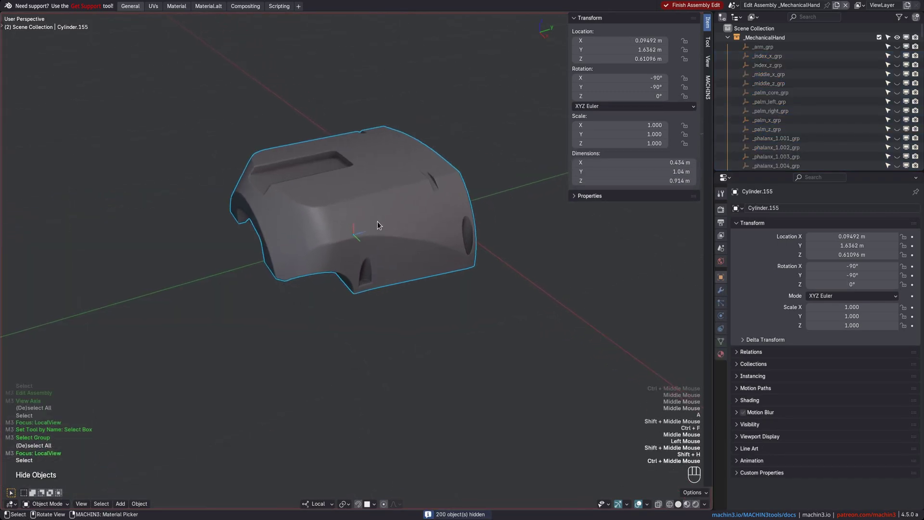
Run Select Group on the upper wrist cover and turn off Unhide Group Objects
mouse_move(380, 220)
shift+middle_down()
mouse_move(401, 226)
mouse_move(405, 210)
mouse_move(392, 228)
shift+middle_up()
ctrl+middle_drag(392, 228, 405, 246)
key(a)
shift+click(432, 227)
key(w)
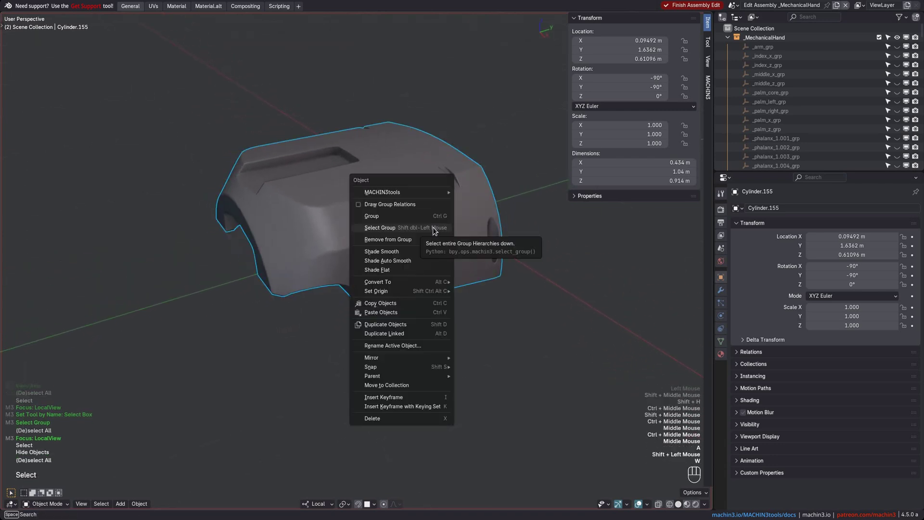
click(432, 227)
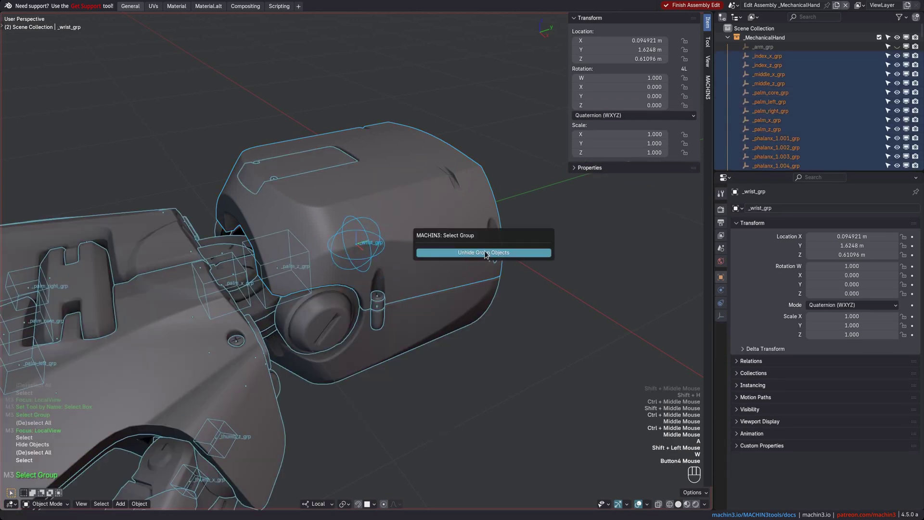
click(464, 253)
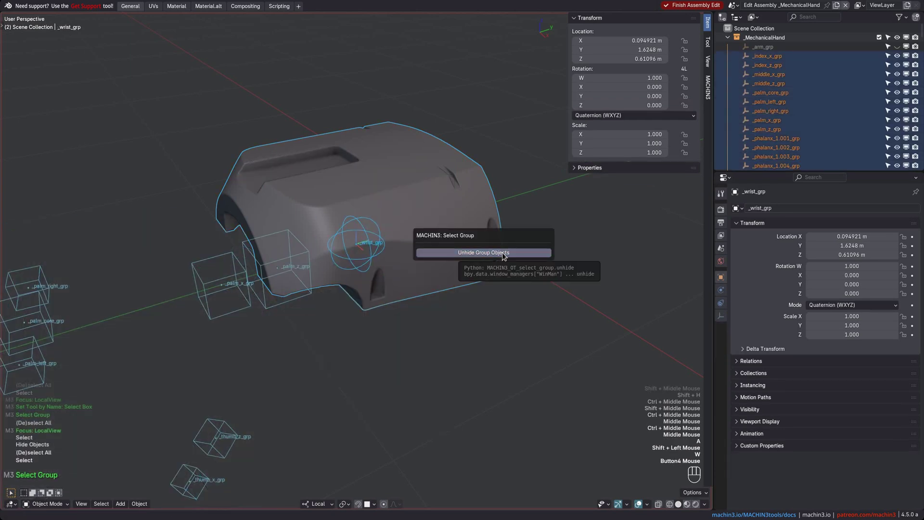
Clear the selection, run Select Group on the upper wrist cover again, and turn on Unhide Group Objects
mouse_move(405, 257)
middle_down()
mouse_move(389, 213)
mouse_move(408, 258)
middle_up()
key(a)
shift+double_click(421, 224)
middle_drag(408, 257, 406, 268)
ctrl+middle_drag(405, 267, 385, 218)
key(F9)
click(454, 239)
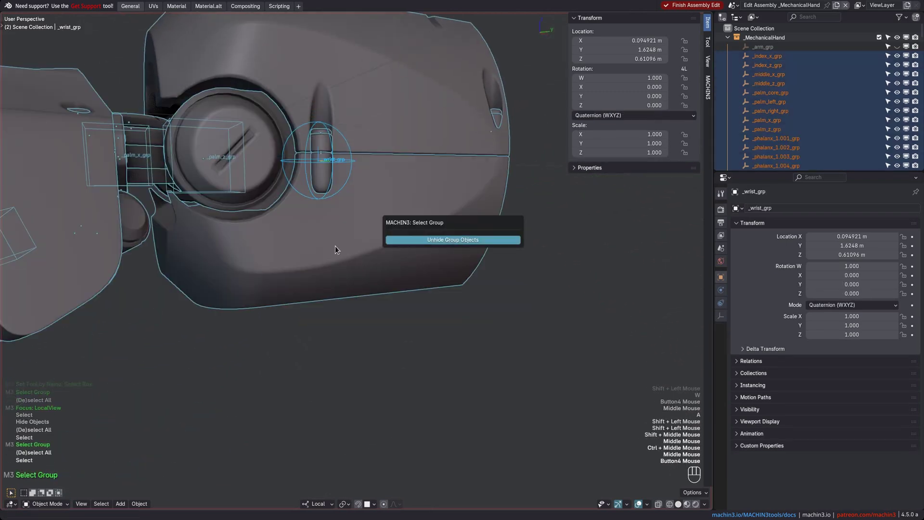
Switch to the UVs workspace, select the palm cover Cube.164, and enter Edit Mode to show its UVs
scroll(335, 246, down, 8)
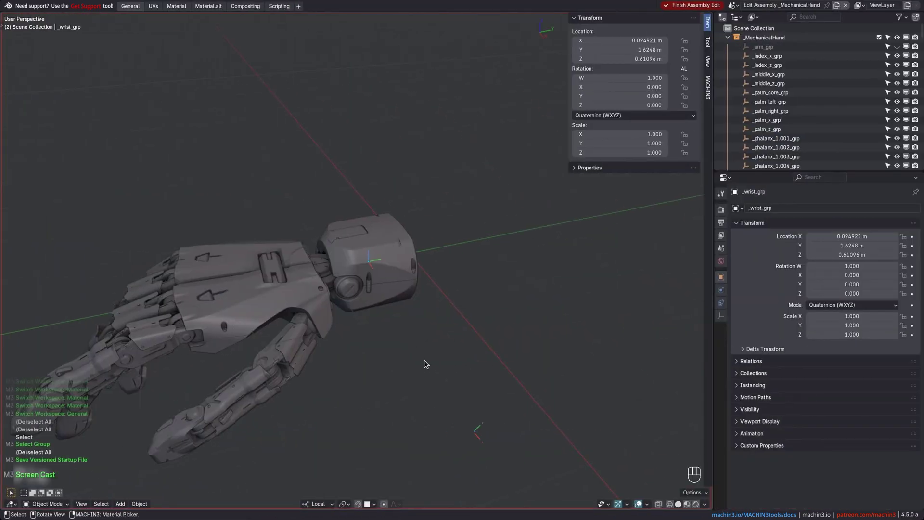
key(Tab)
click(401, 357)
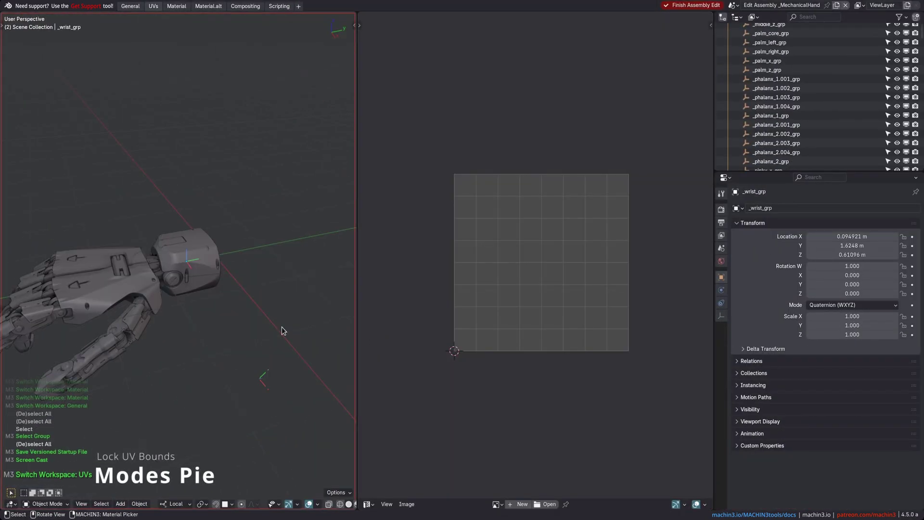
middle_drag(283, 331, 198, 289)
click(178, 285)
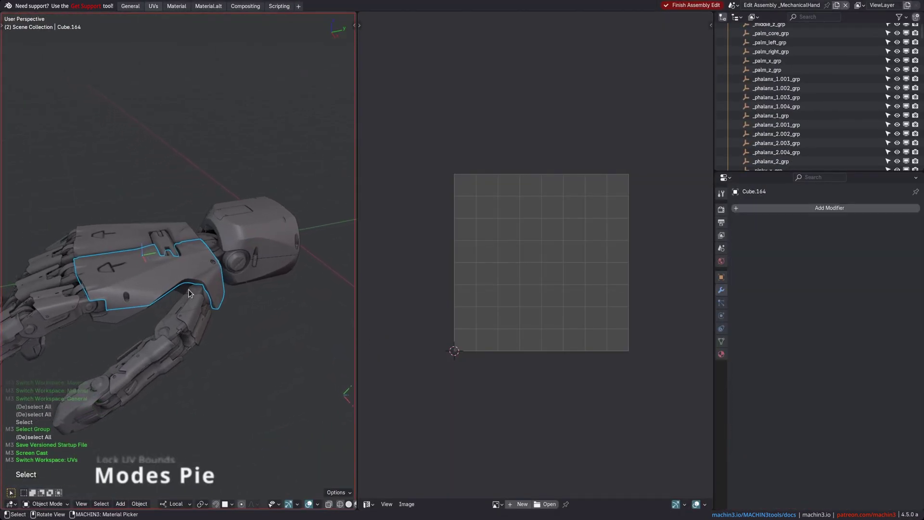
key(Tab)
click(483, 295)
Select all of the palm cover's UVs and scale them in the UV editor
ctrl+middle_drag(497, 295, 519, 312)
key(a)
key(s)
click(590, 329)
shift+middle_drag(590, 329, 540, 293)
Toggle Lock Bounds twice for the UV editor with the Modes pie, testing each state with a cancelled move of the UVs
key(Tab)
click(576, 319)
key(g)
right_click(602, 301)
key(Tab)
click(584, 326)
key(g)
right_click(537, 332)
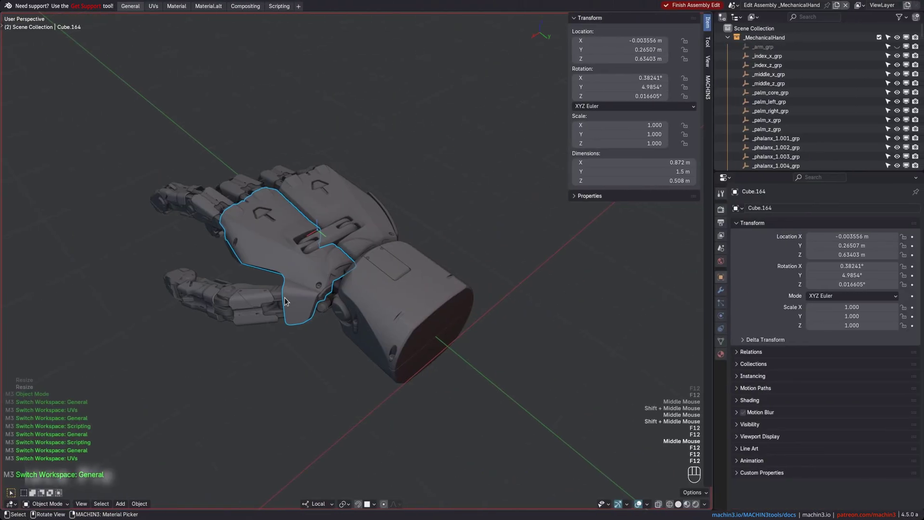
Switch to the Material workspace and toggle repeatedly between it and its Material.alt variant, ending in Material.alt
key(Pause)
click(296, 259)
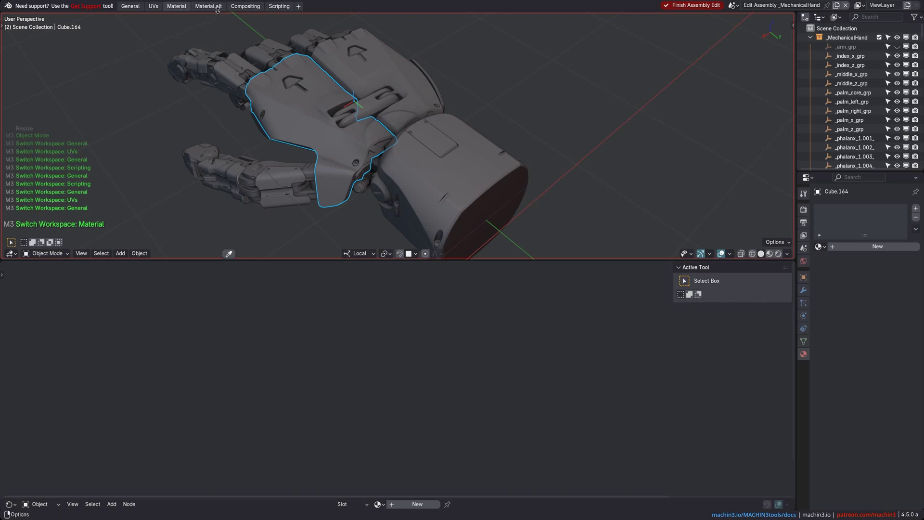
key(Page_Down)
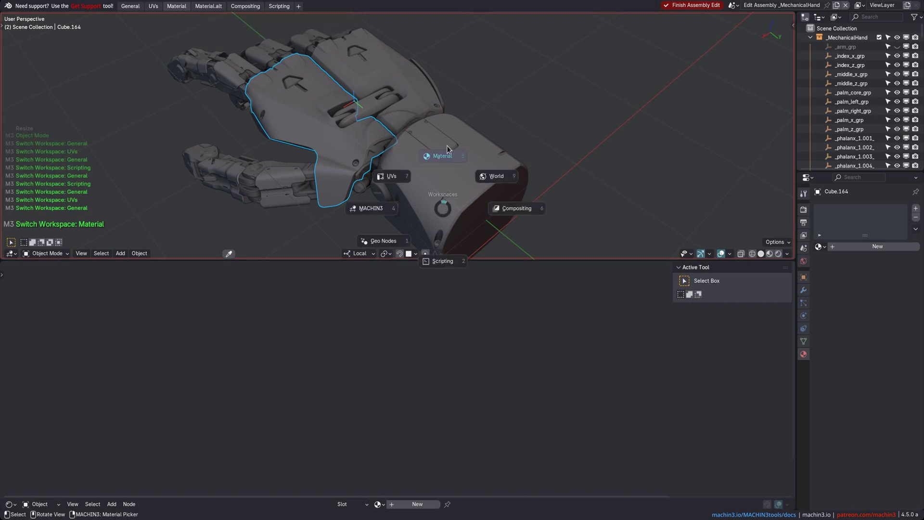
key(Pause)
key(Pause)
key(Pause)
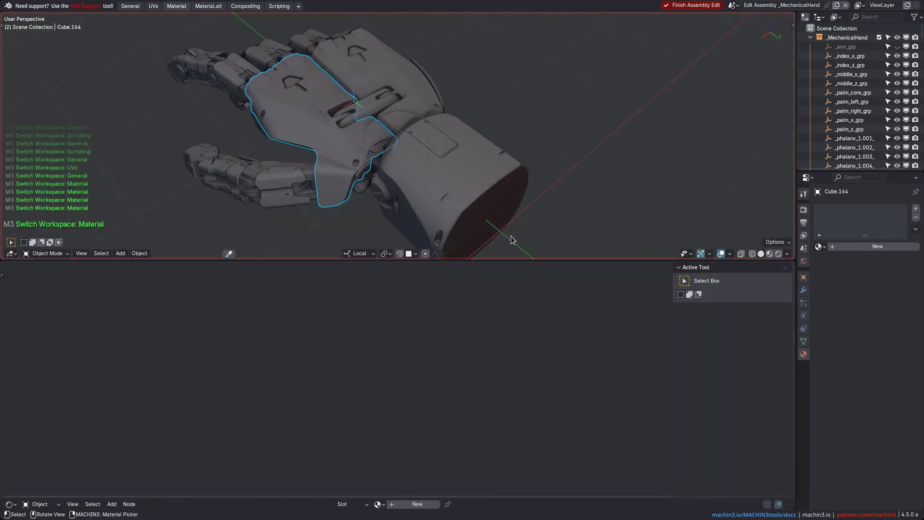
key(Page_Down)
key(Pause)
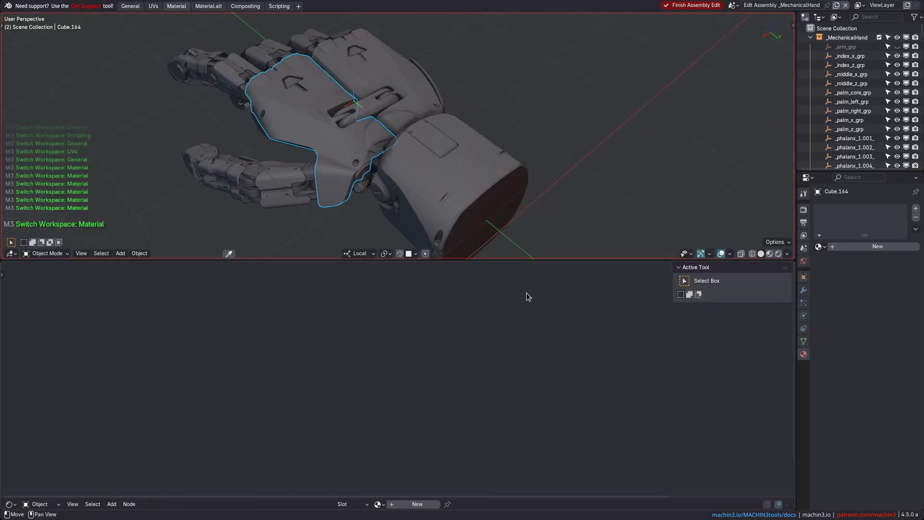
key(Pause)
key(Pause)
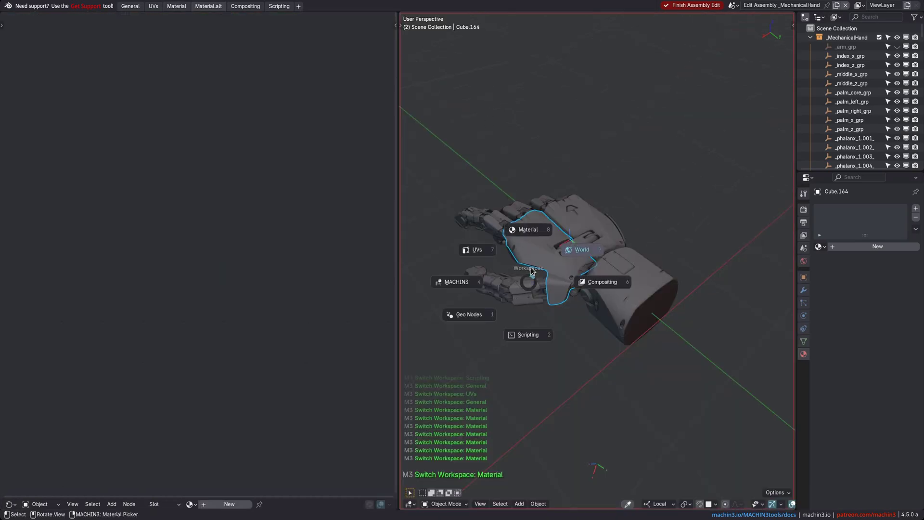
click(535, 239)
key(Page_Down)
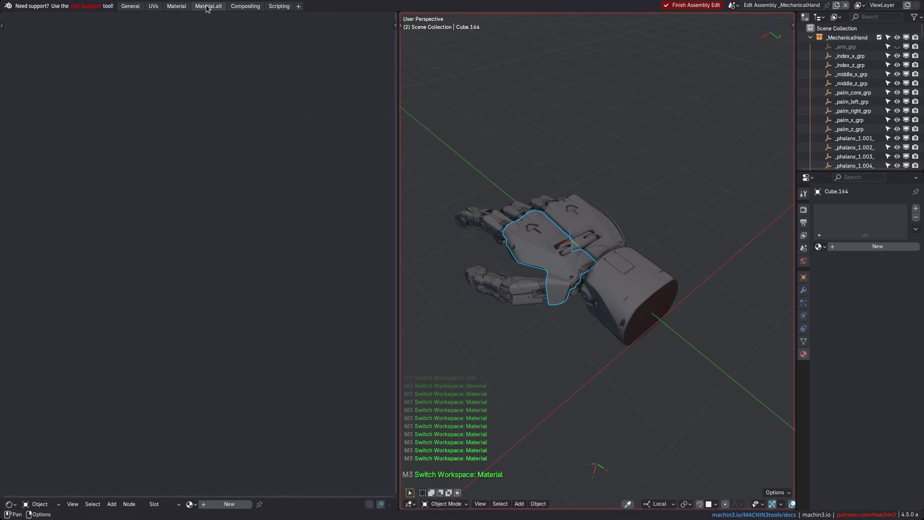
Return to the General workspace, reorient the view of the hand, and switch directly to Material.alt to check viewport syncing
key(F12)
click(494, 202)
middle_drag(369, 304, 436, 334)
shift+middle_drag(326, 363, 388, 301)
shift+middle_drag(311, 352, 361, 355)
key(F12)
click(369, 312)
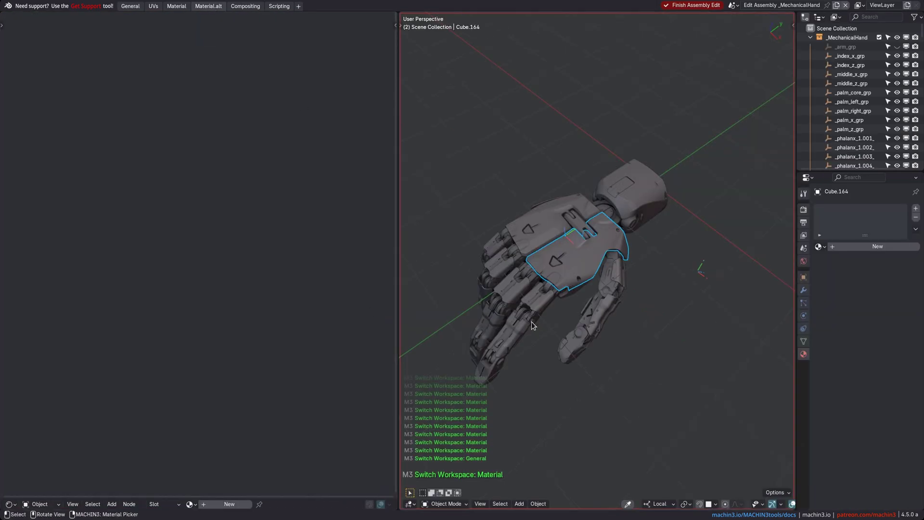
Toggle to the Material workspace, rotate its view of the hand, and return to General to check viewport syncing
key(F12)
click(532, 286)
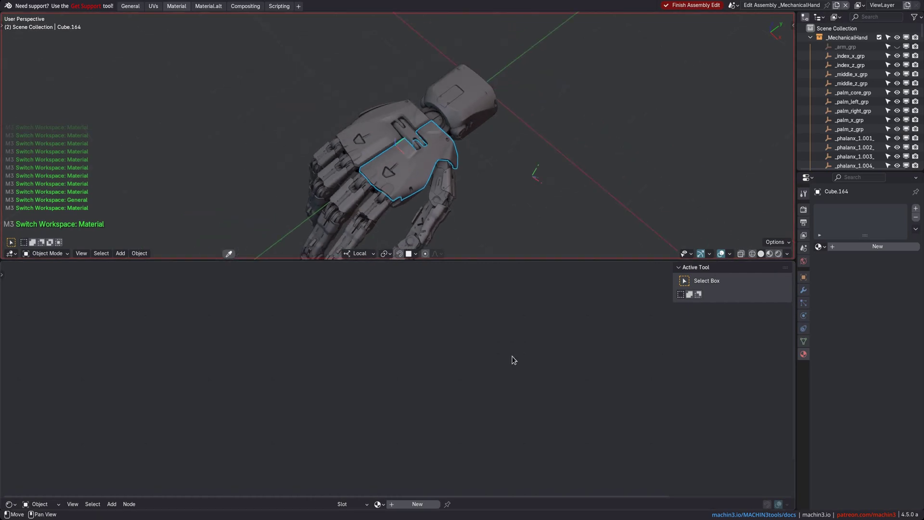
middle_drag(425, 167, 420, 148)
key(F12)
click(292, 199)
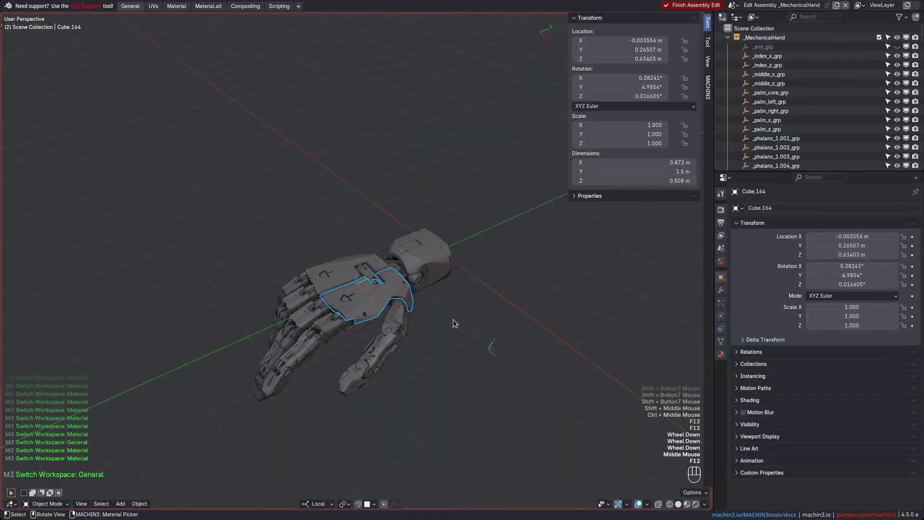
Rotate the hand's view in the General workspace and switch to the Material workspace
middle_drag(455, 323, 481, 320)
key(F12)
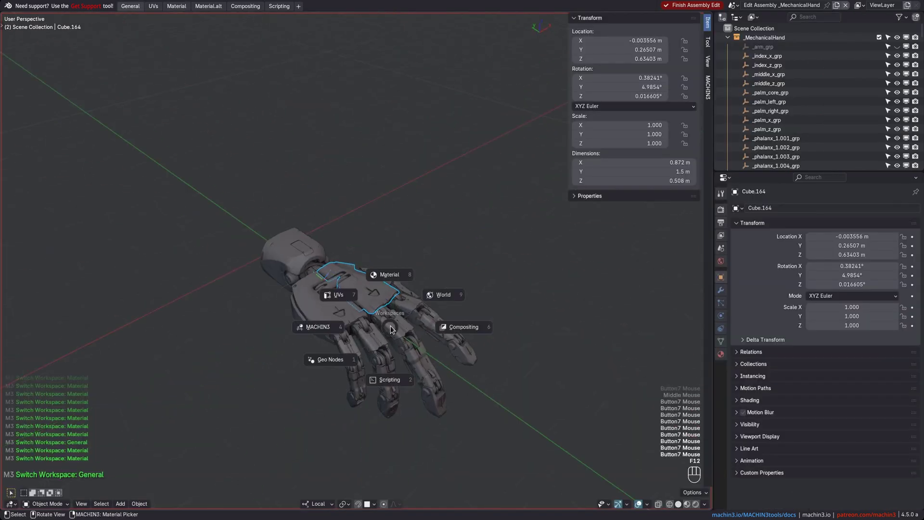
click(398, 275)
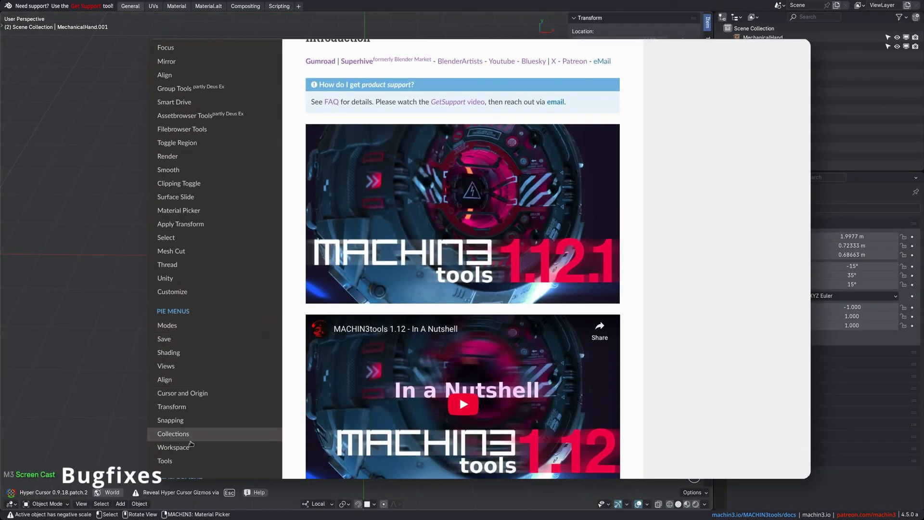
Open the changelog in the MACHIN3tools documentation and examine the listed fixes and tool changes
click(190, 493)
scroll(382, 289, down, 3)
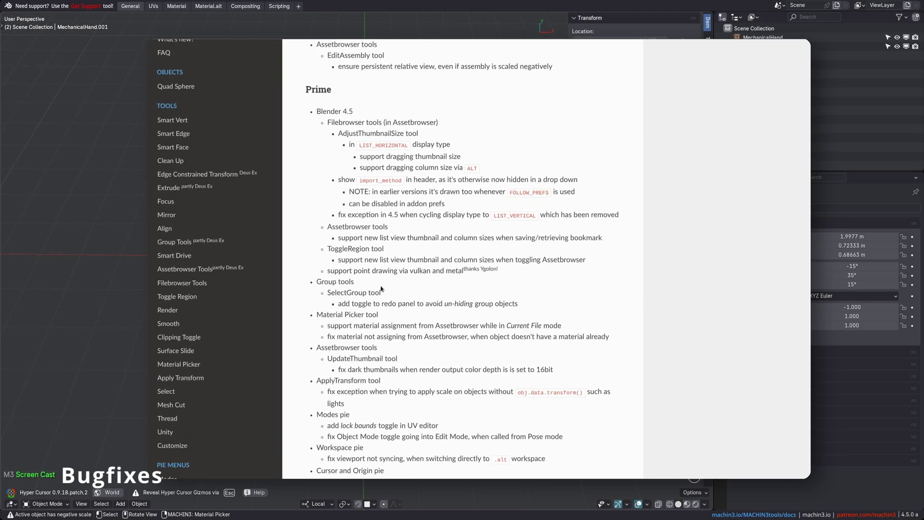